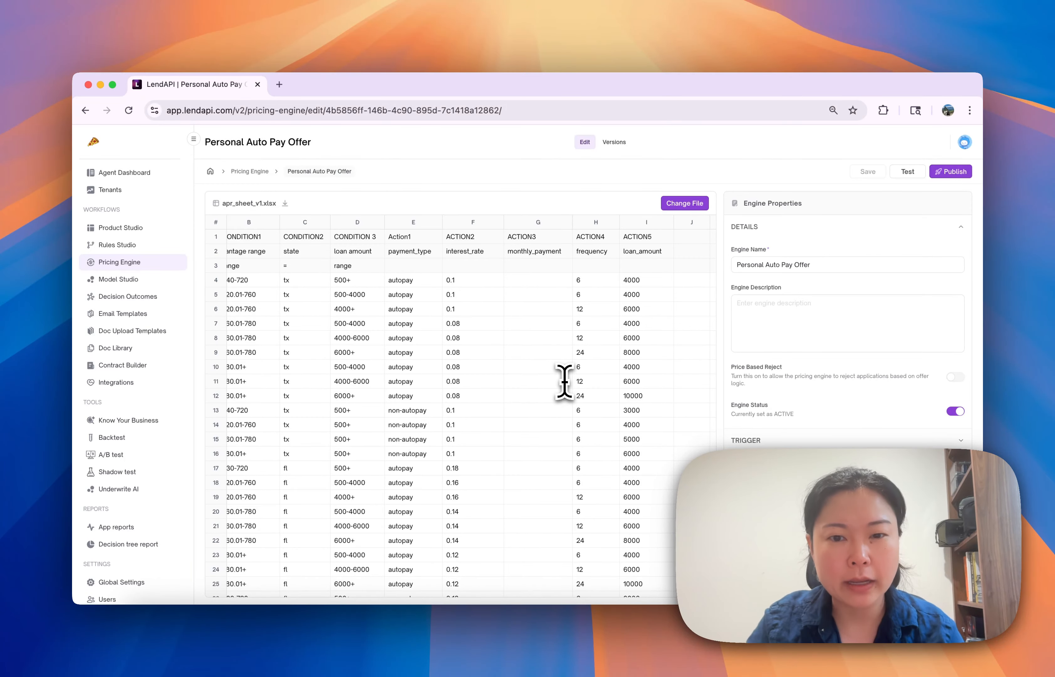
pyautogui.click(548, 283)
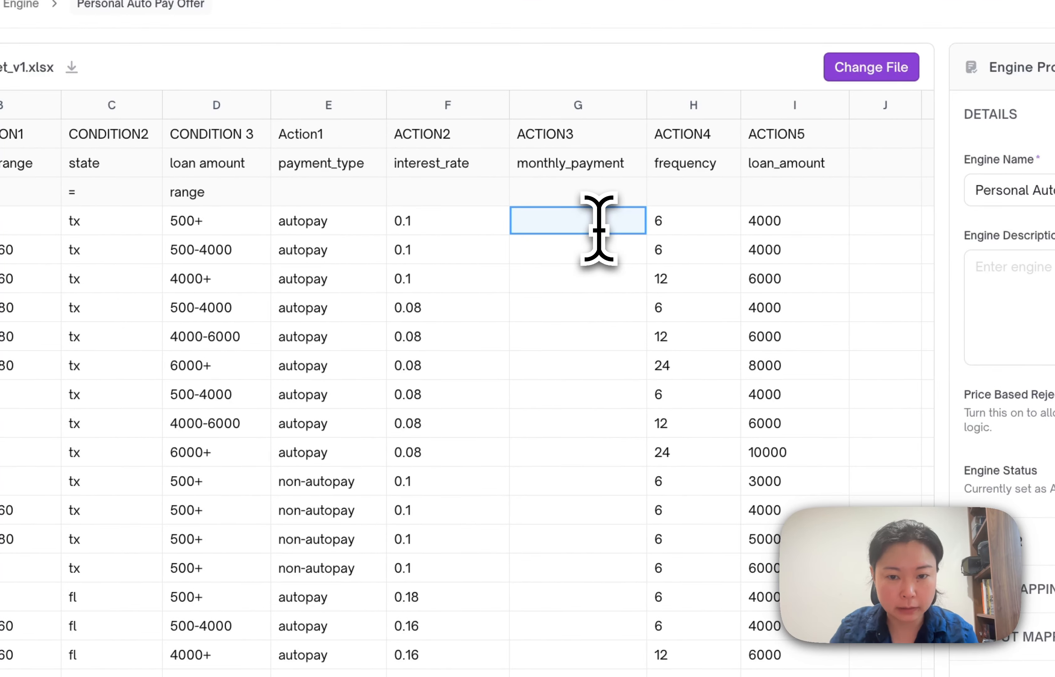
pyautogui.click(789, 482)
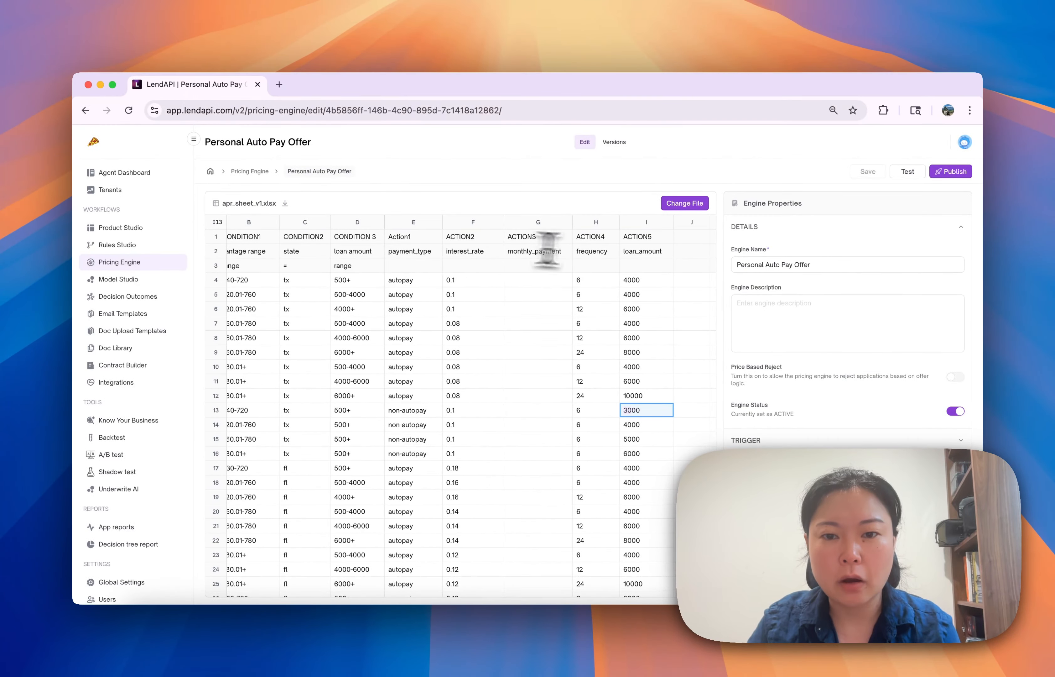
pyautogui.click(663, 252)
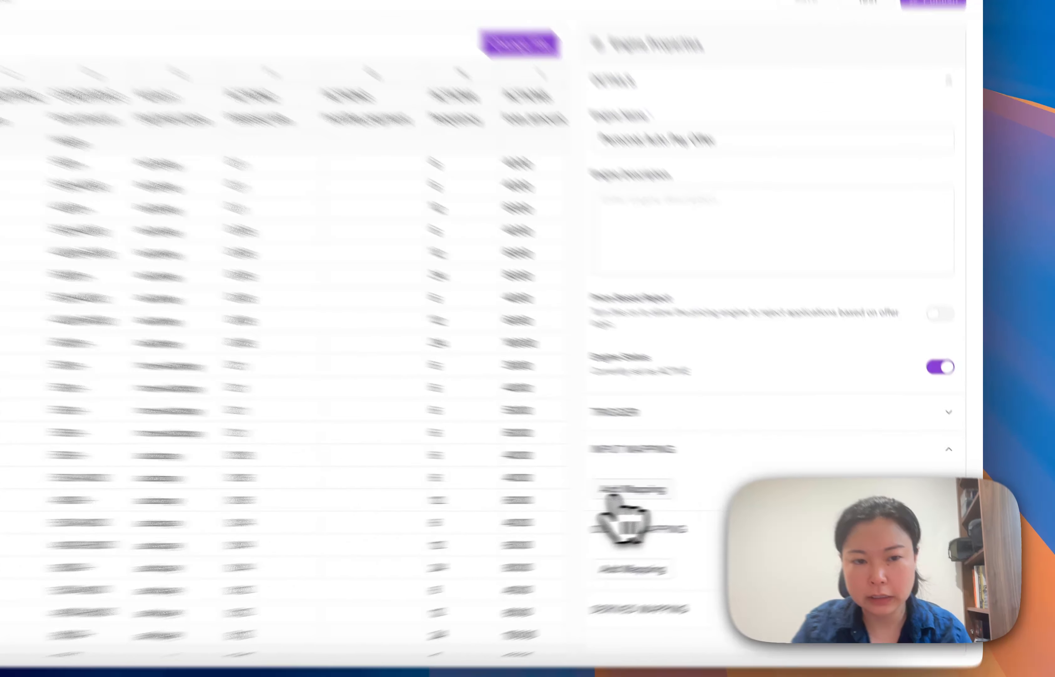
# Add an input mapping that links the credit_score variable to the vantage range column.
pyautogui.click(622, 491)
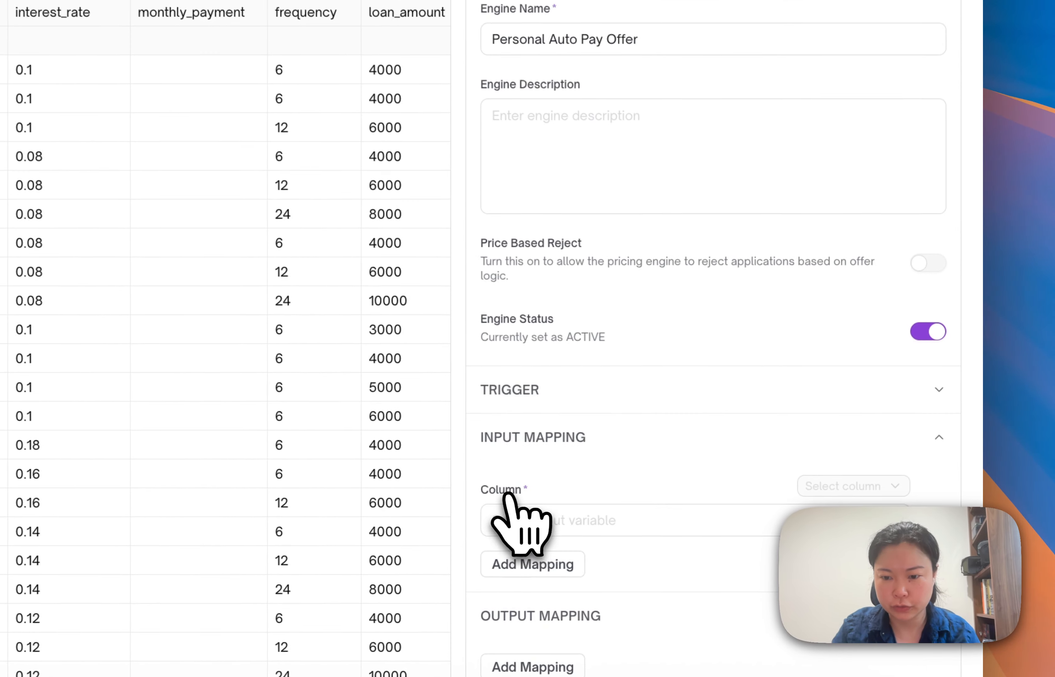
pyautogui.scroll(-1, 540, 496)
pyautogui.click(577, 472)
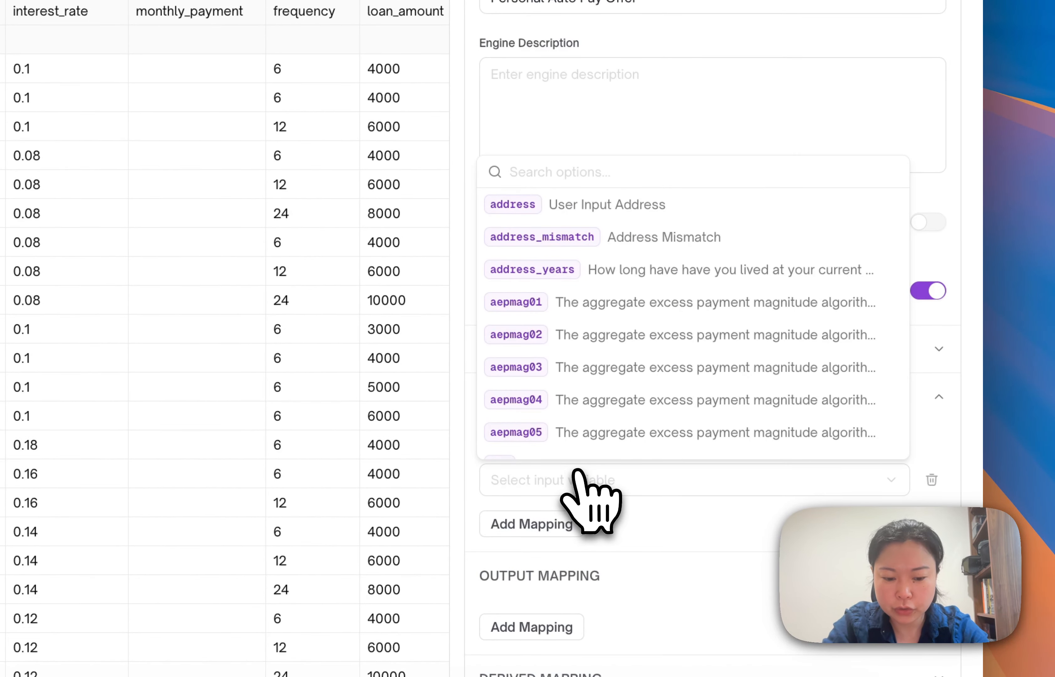
pyautogui.write('credit')
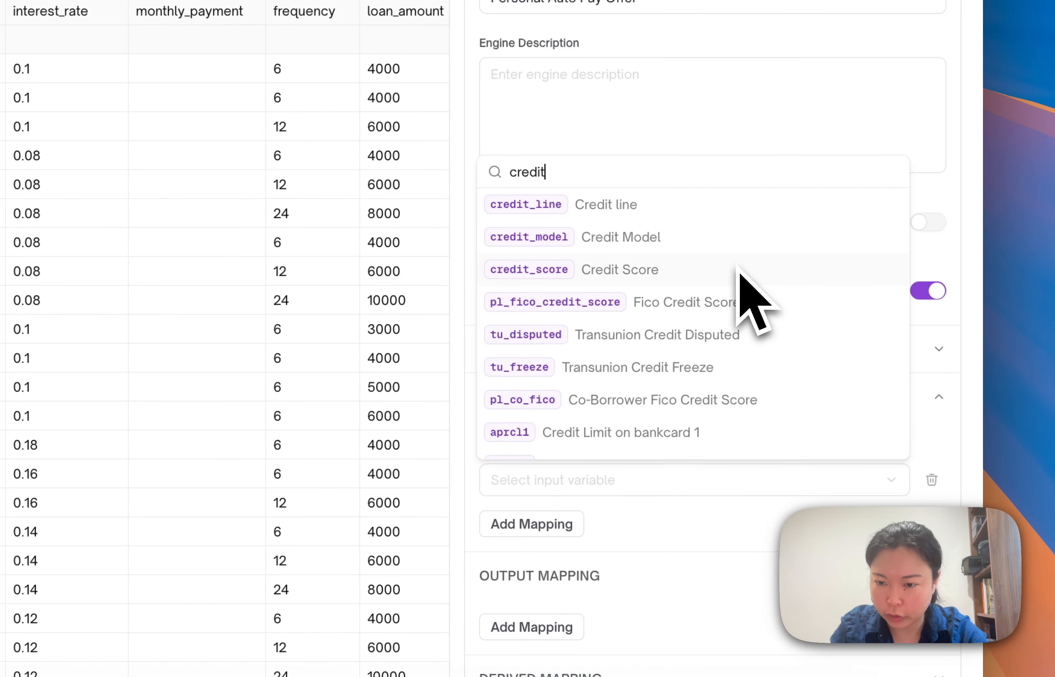
pyautogui.click(737, 268)
pyautogui.click(867, 450)
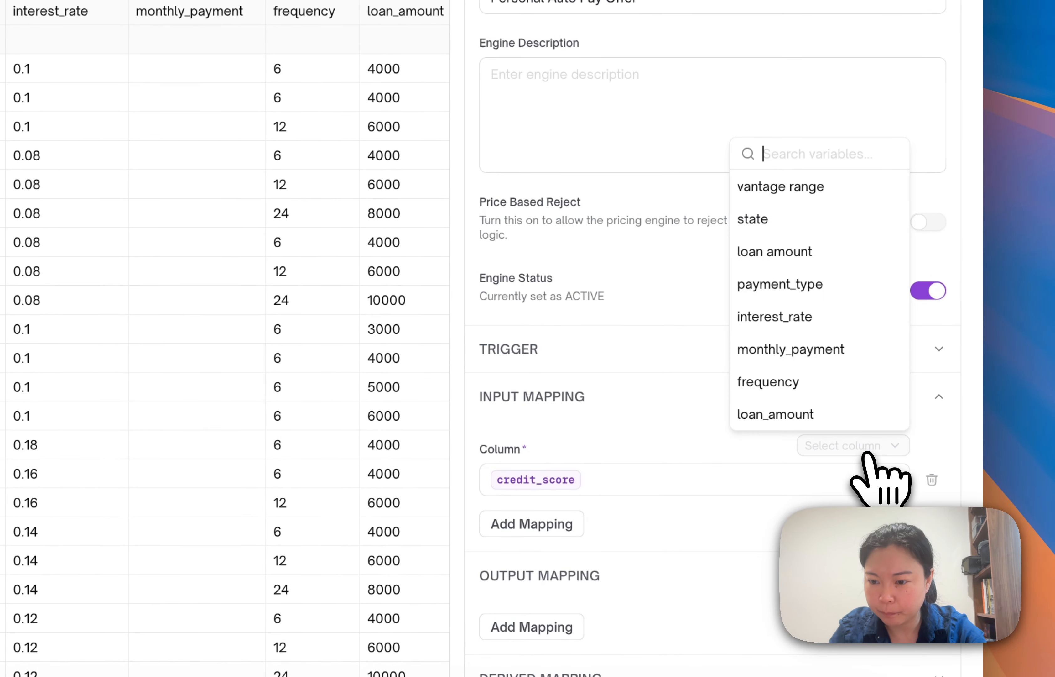
pyautogui.click(849, 195)
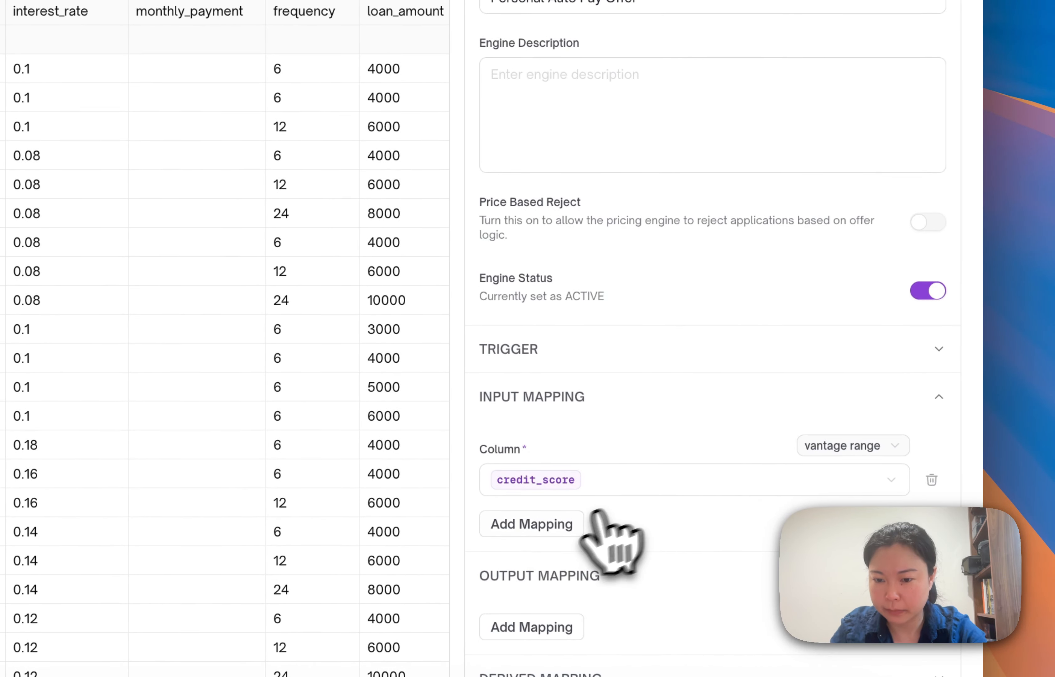
# Add a second input mapping that links the User Input State variable (state) to the state column.
pyautogui.click(575, 521)
pyautogui.click(595, 481)
pyautogui.write('stat')
pyautogui.click(616, 269)
pyautogui.click(619, 486)
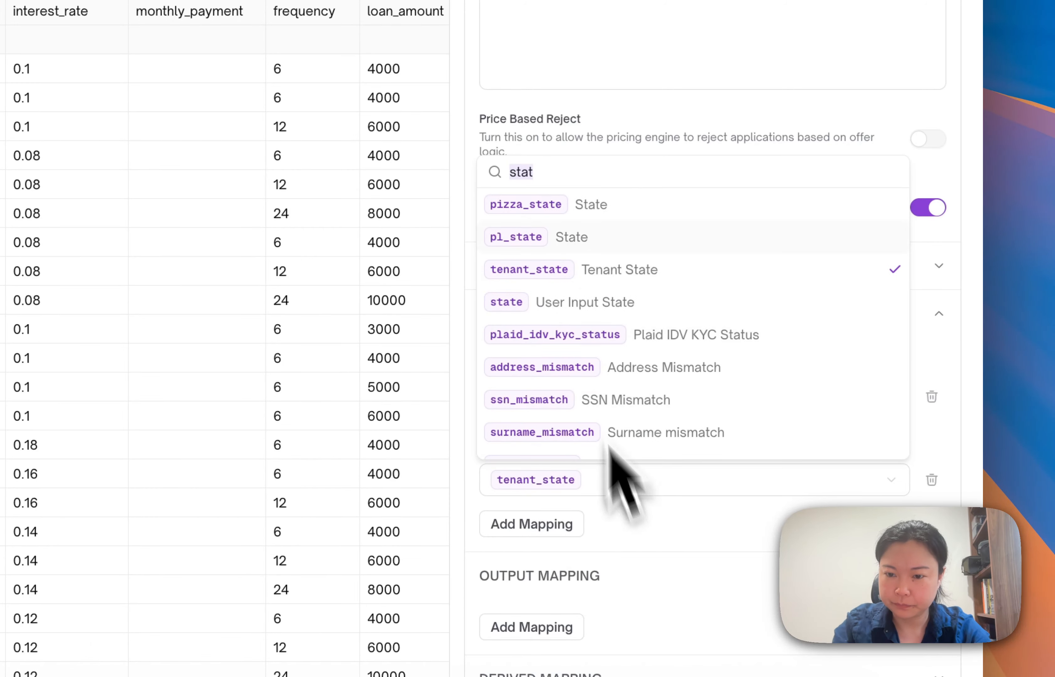
pyautogui.click(556, 304)
pyautogui.click(856, 448)
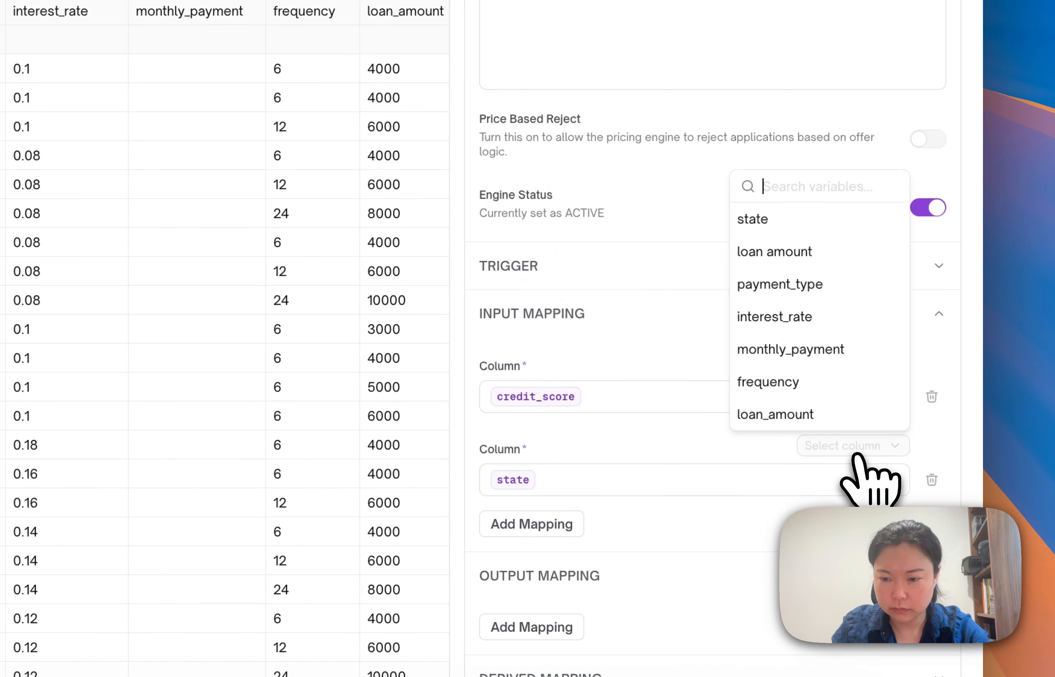
pyautogui.click(836, 222)
# Add a third input mapping that uses the loan_amount variable and assign its sheet column.
pyautogui.scroll(-3, 670, 436)
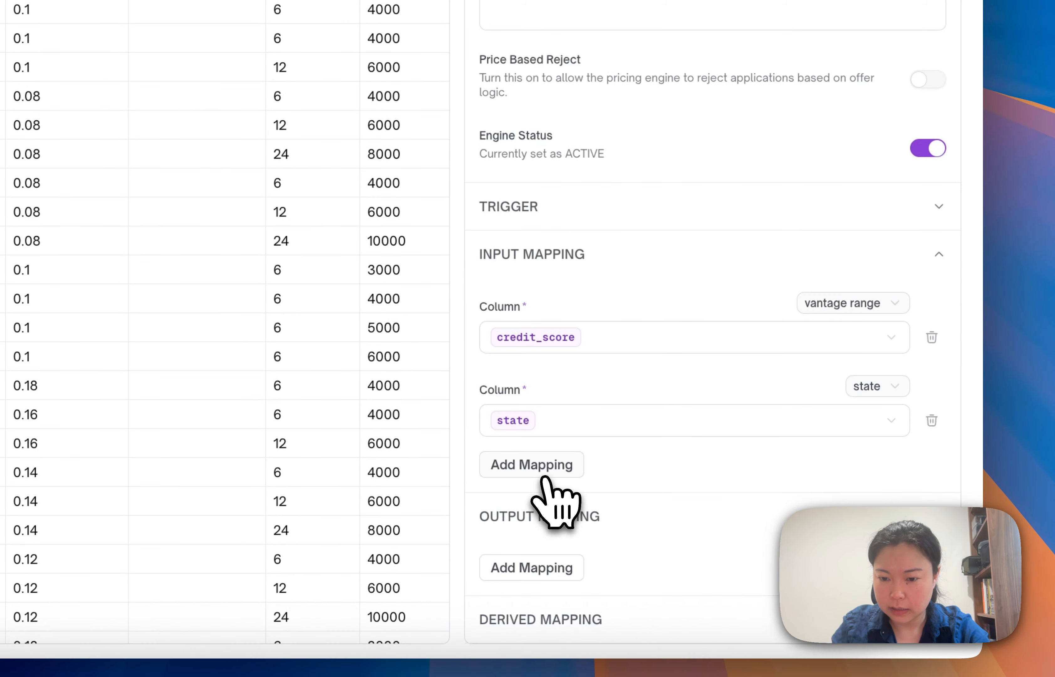
pyautogui.click(545, 475)
pyautogui.click(544, 503)
pyautogui.write('loan')
pyautogui.click(674, 153)
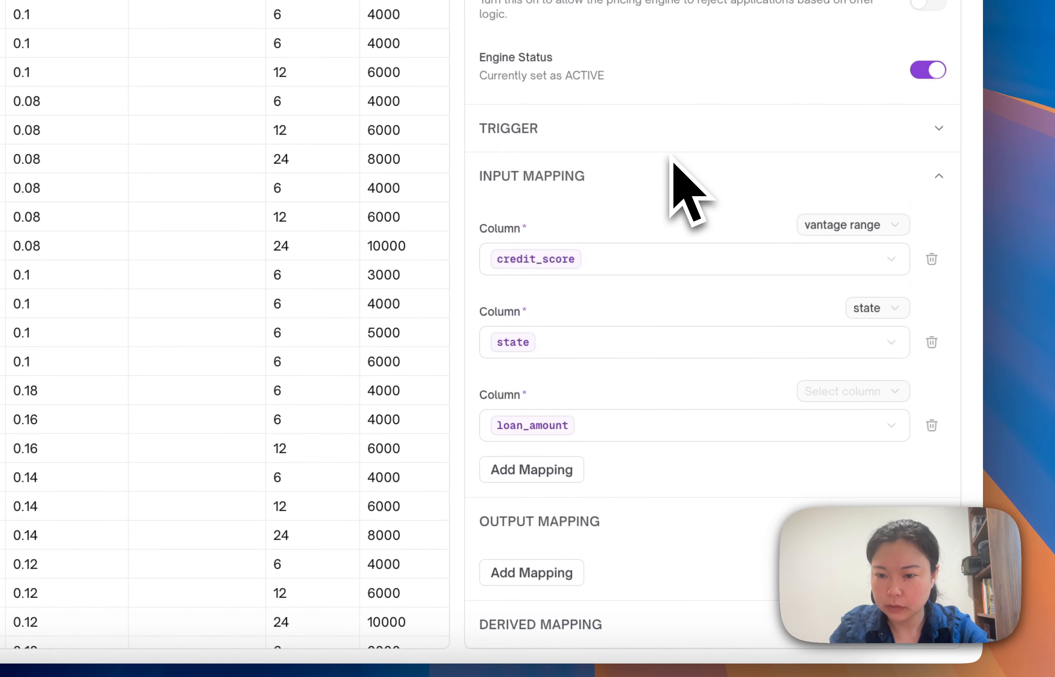
pyautogui.scroll(-1, 718, 275)
pyautogui.scroll(7, 754, 364)
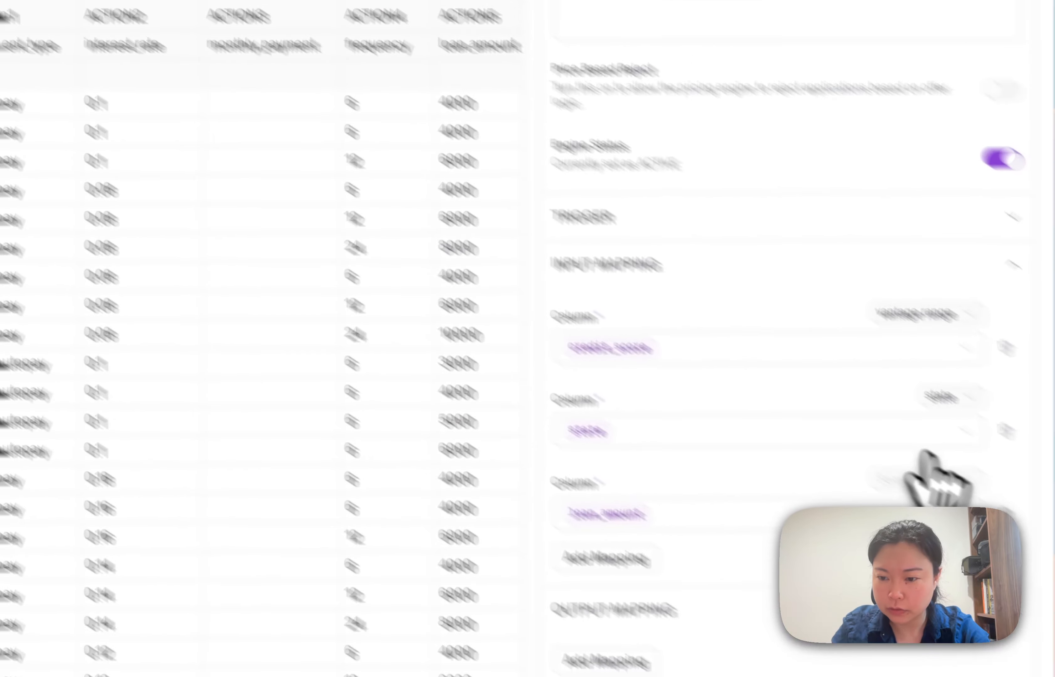
pyautogui.click(894, 429)
pyautogui.click(839, 494)
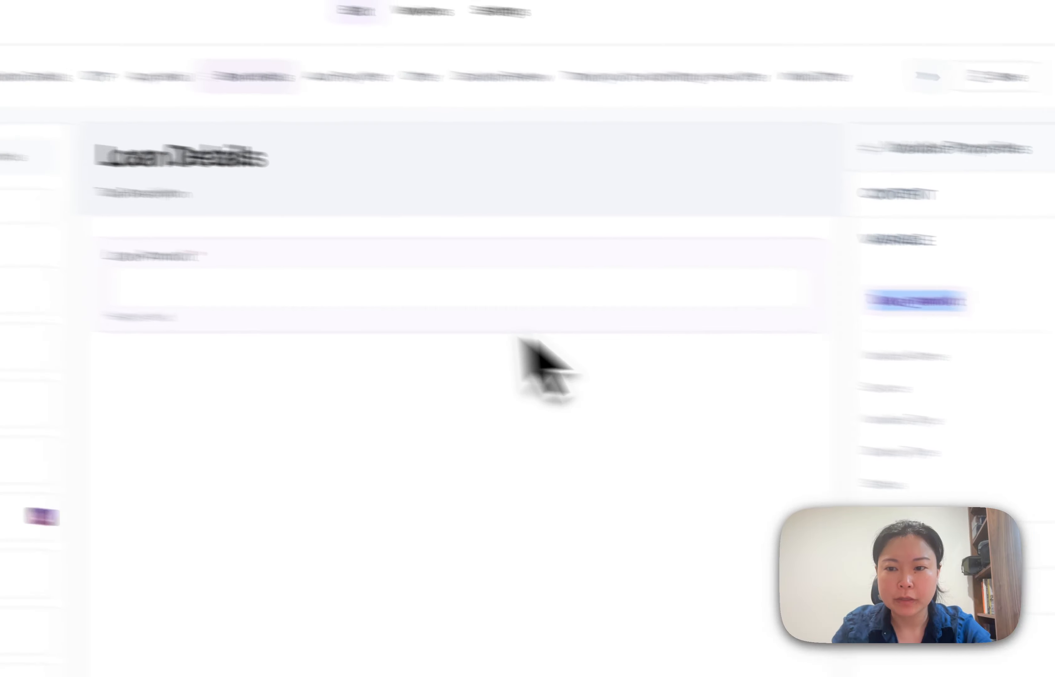
# Return to the pricing engine list and open the Personal Auto Pay Offer engine.
pyautogui.click(170, 261)
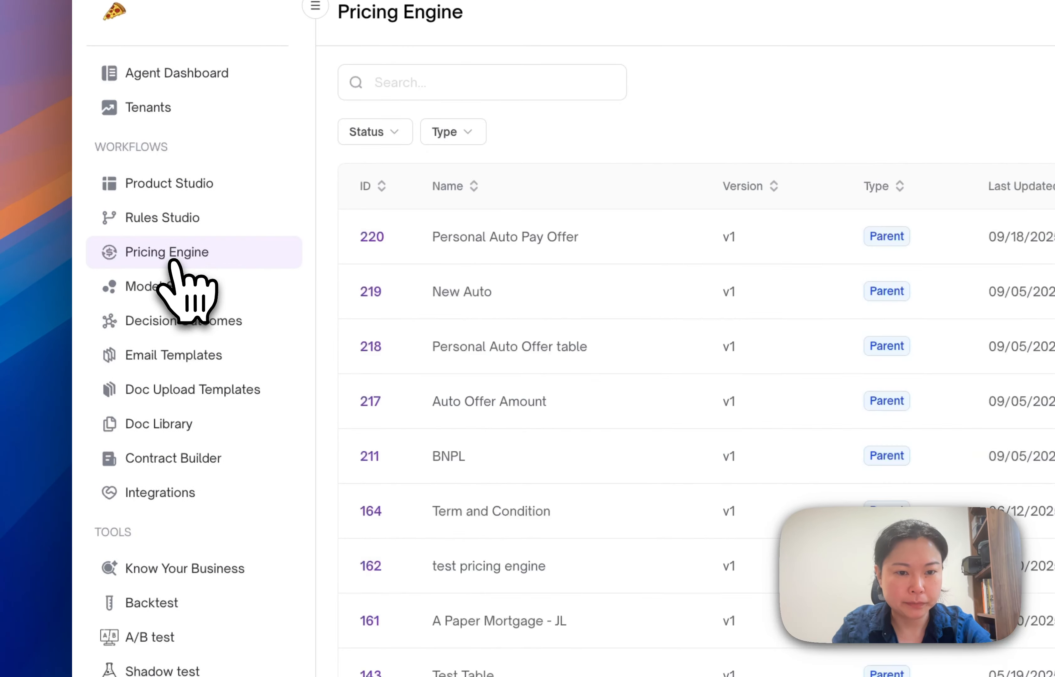
pyautogui.click(375, 237)
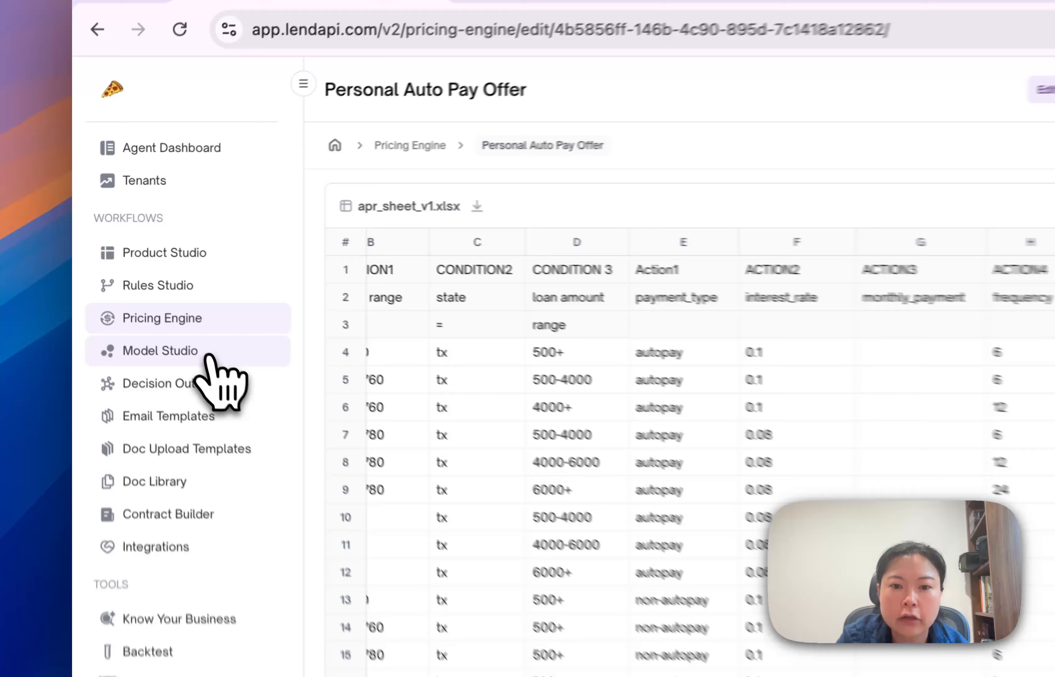
# Start a new System Output variable in Model Studio with autopay as both its name and its code.
pyautogui.click(146, 282)
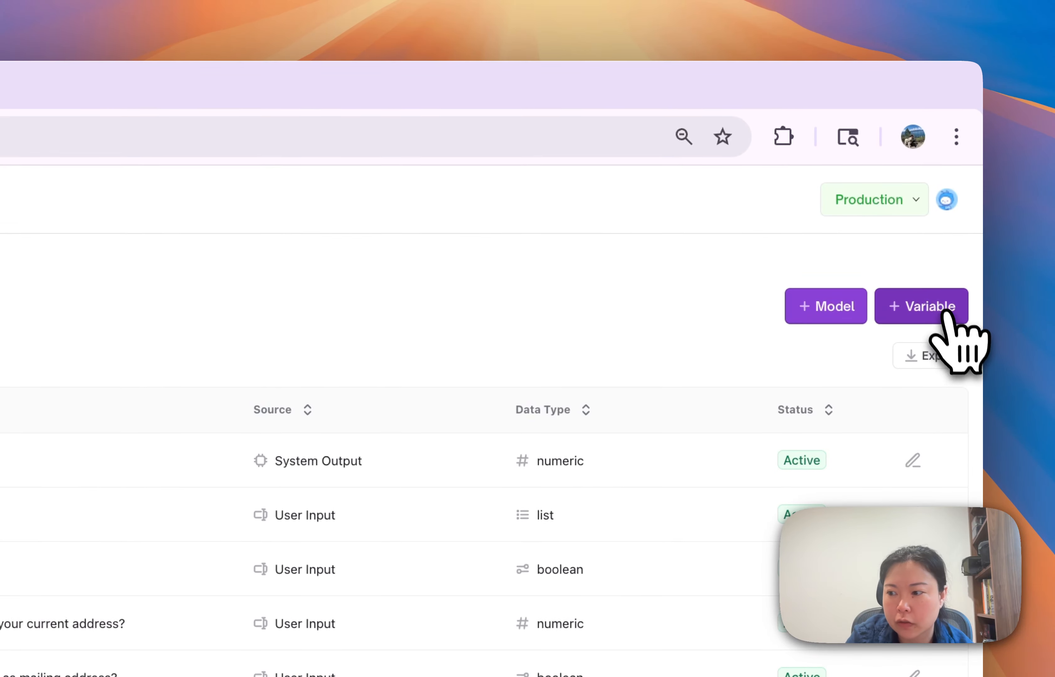
pyautogui.click(945, 313)
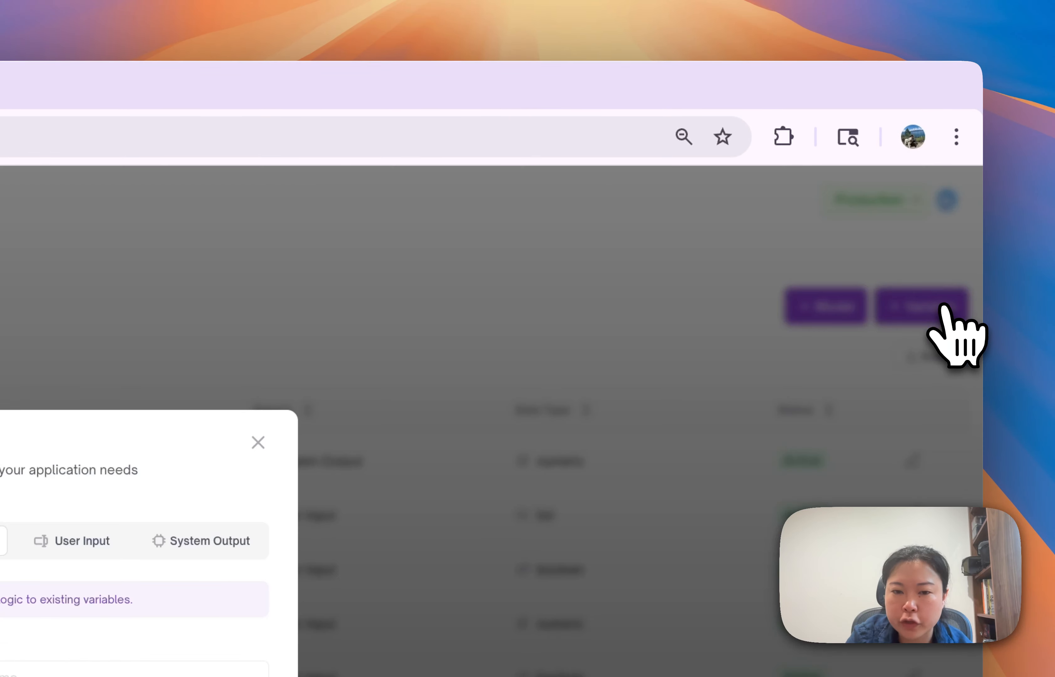
pyautogui.click(530, 386)
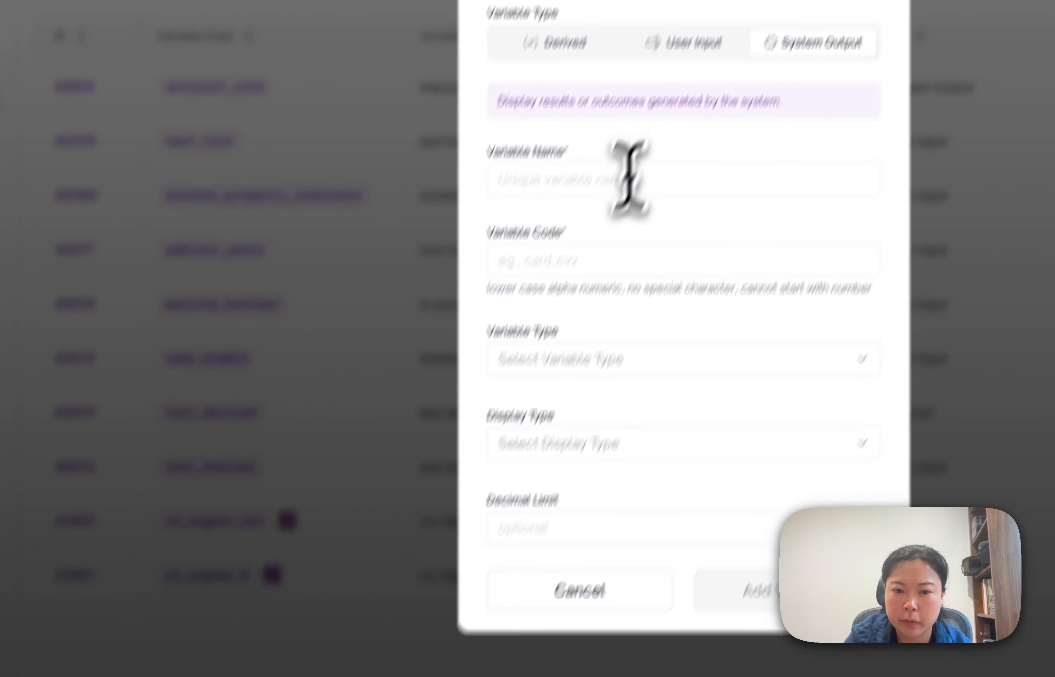
pyautogui.click(300, 401)
pyautogui.write('autopay')
pyautogui.hotkey('ctrl', 'a')
pyautogui.hotkey('ctrl', 'c')
pyautogui.click(580, 403)
pyautogui.hotkey('ctrl', 'v')
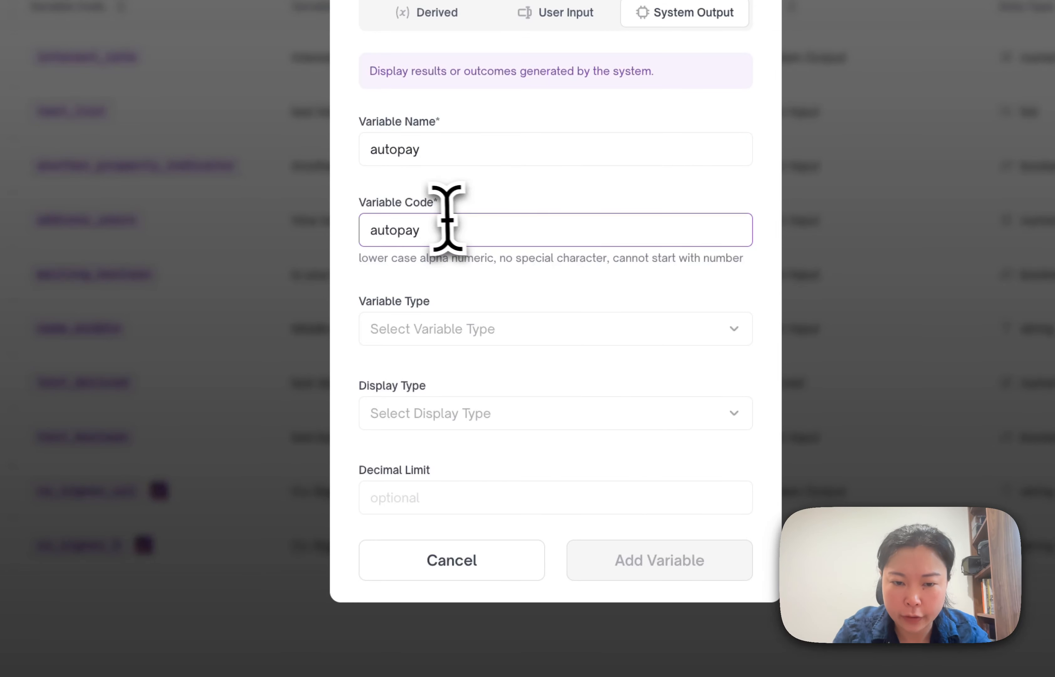
# Set the autopay variable's type to String and add the variable.
pyautogui.click(550, 337)
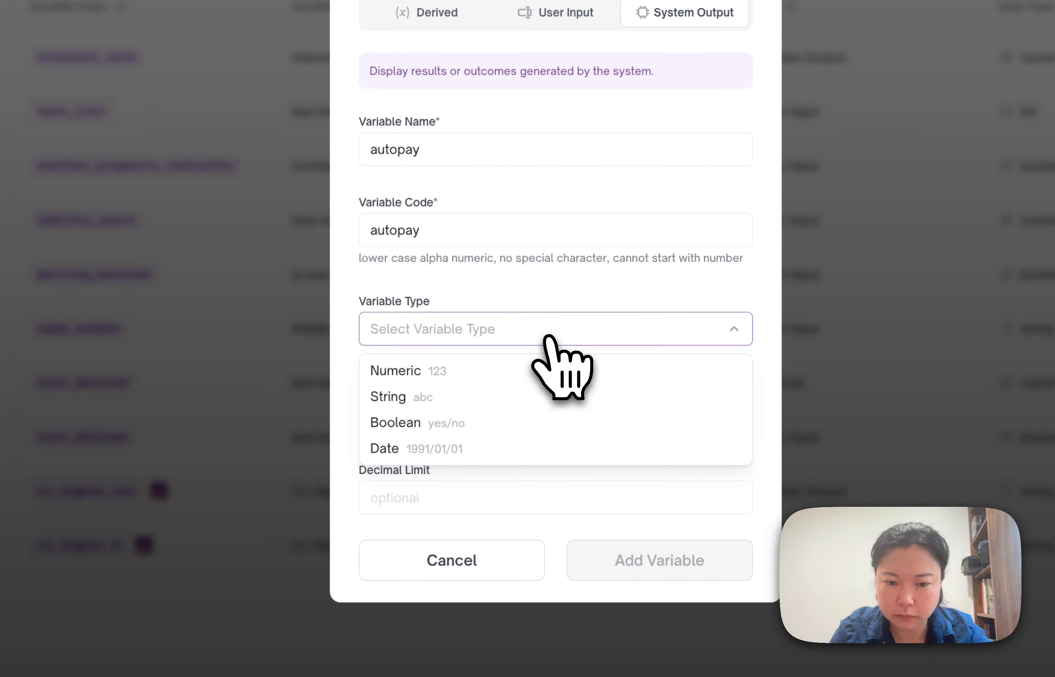
pyautogui.click(516, 399)
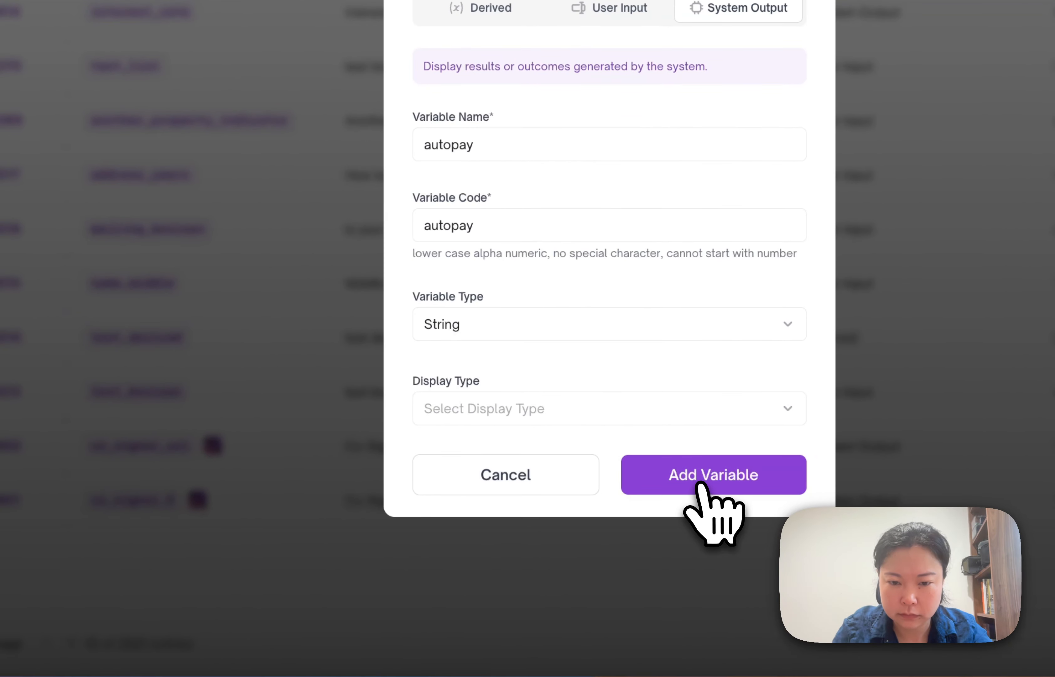
pyautogui.click(699, 485)
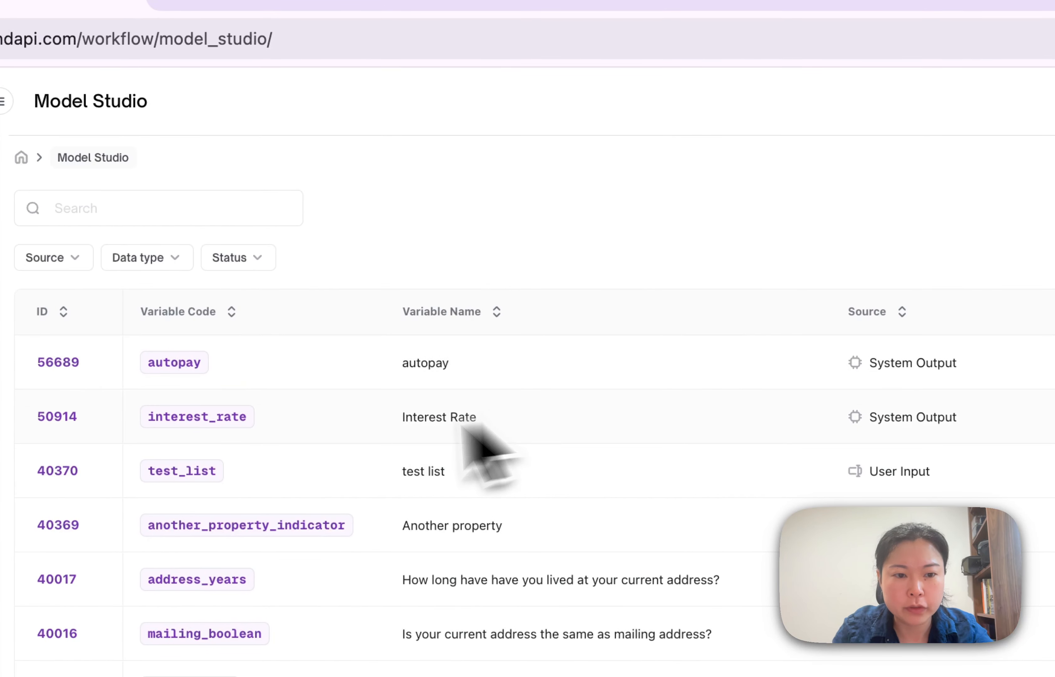
# Examine the interest_rate variable's code and source in the variable list.
pyautogui.moveTo(258, 426); pyautogui.dragTo(172, 427)
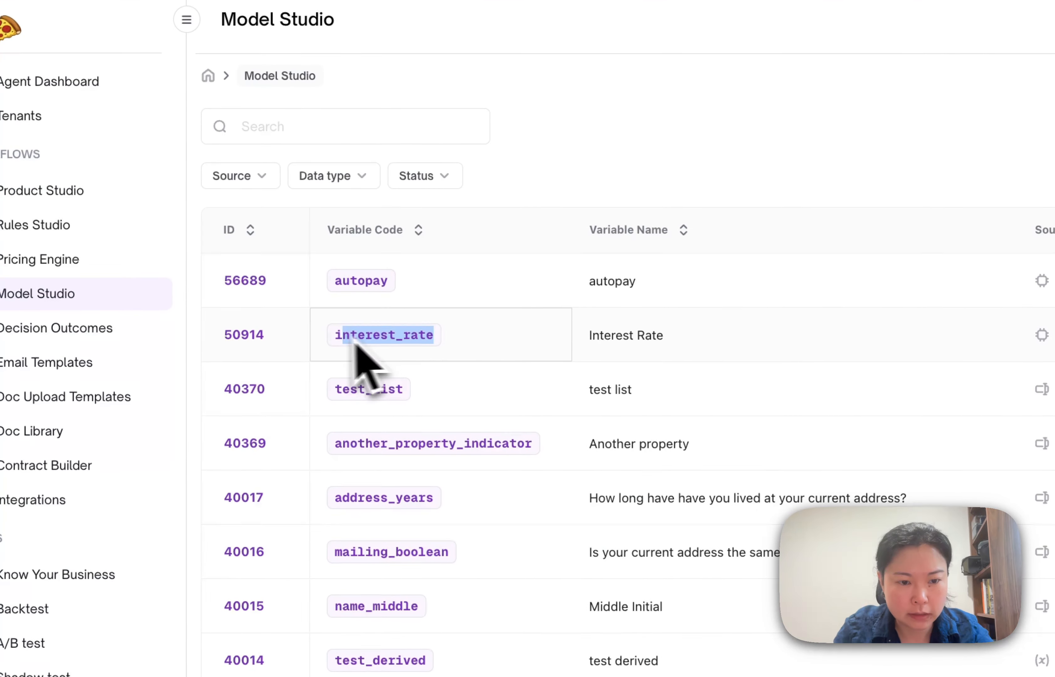
pyautogui.moveTo(355, 346); pyautogui.dragTo(337, 354)
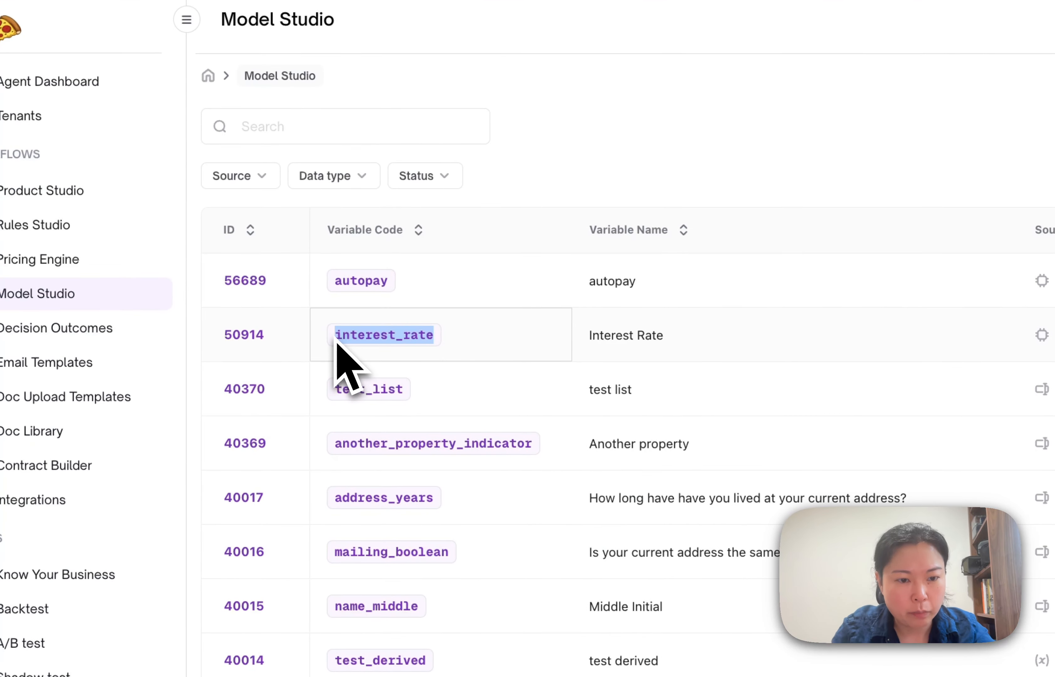
pyautogui.click(486, 353)
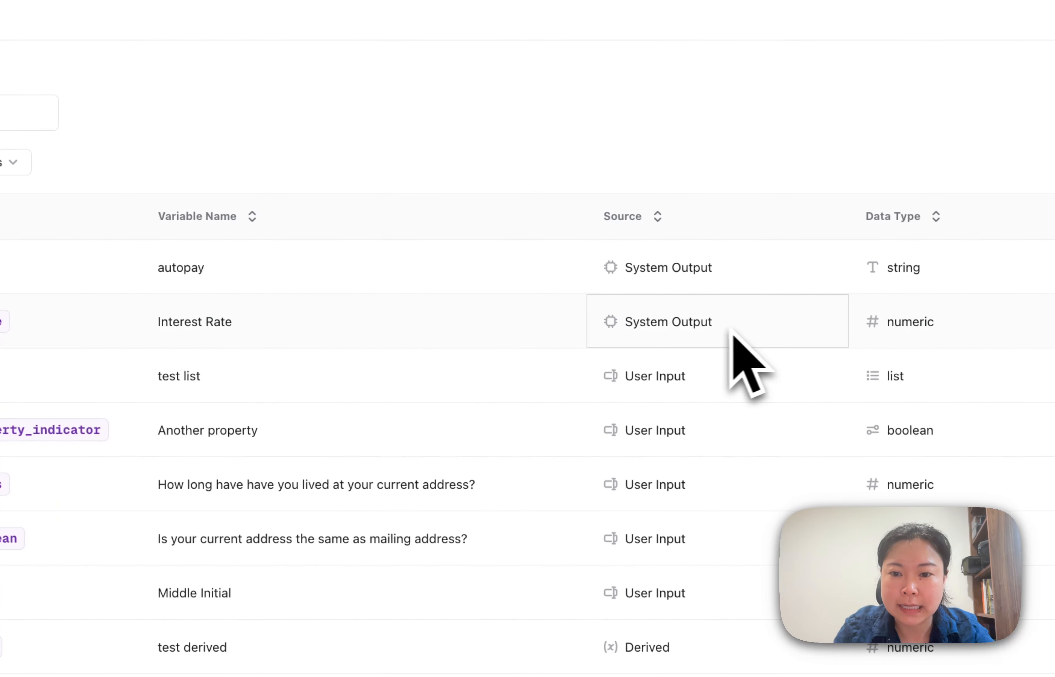
pyautogui.moveTo(776, 336); pyautogui.dragTo(605, 340)
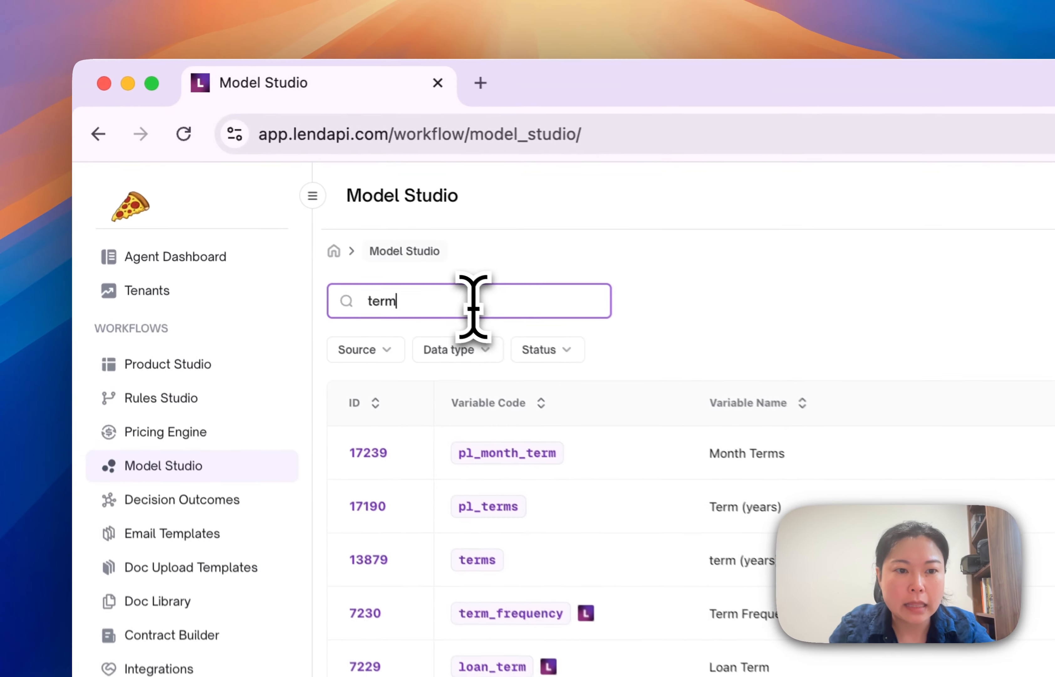
# Replace the variable search term with "loan".
pyautogui.moveTo(279, 202); pyautogui.dragTo(206, 192)
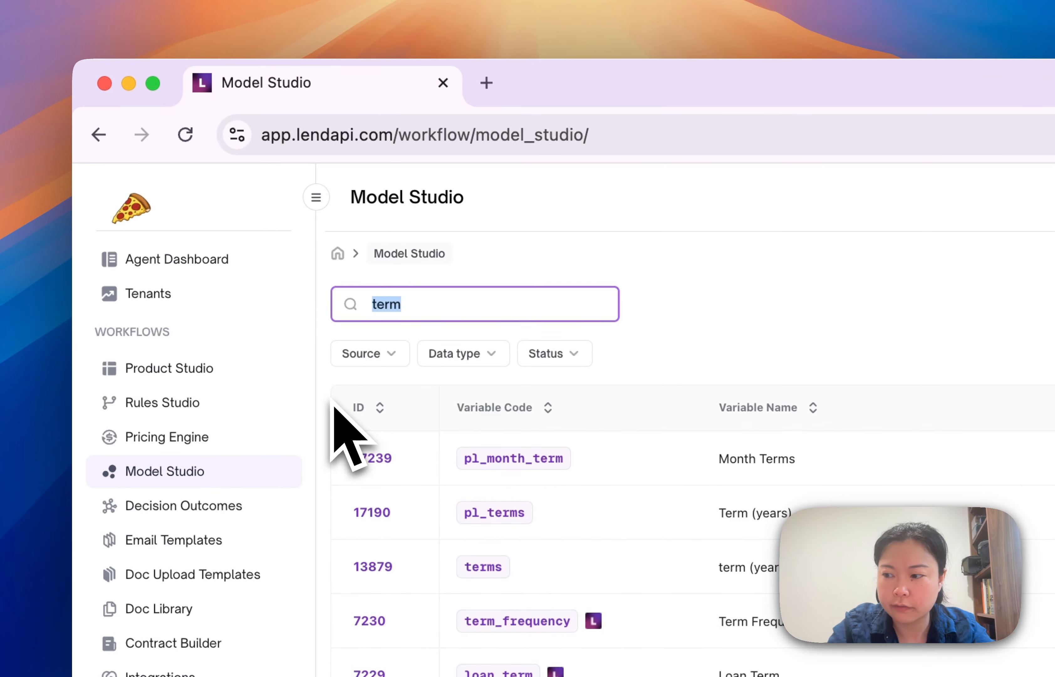
pyautogui.press('BackSpace')
pyautogui.write('loan')
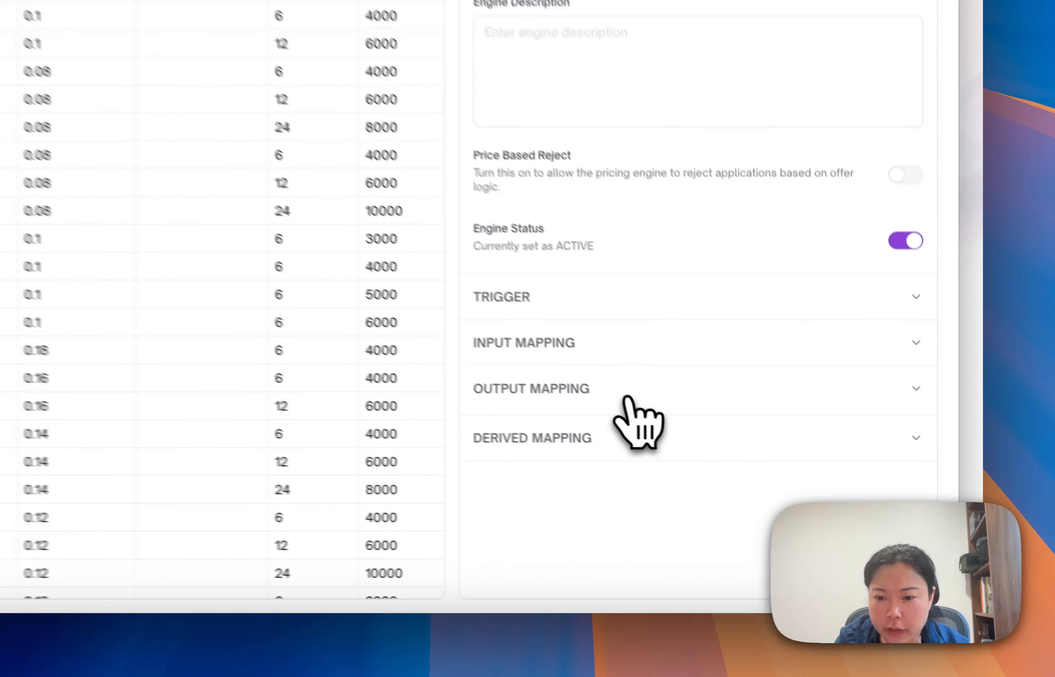
# Add an output mapping that links the autopay variable to the payment_type column.
pyautogui.click(624, 395)
pyautogui.click(549, 440)
pyautogui.click(535, 462)
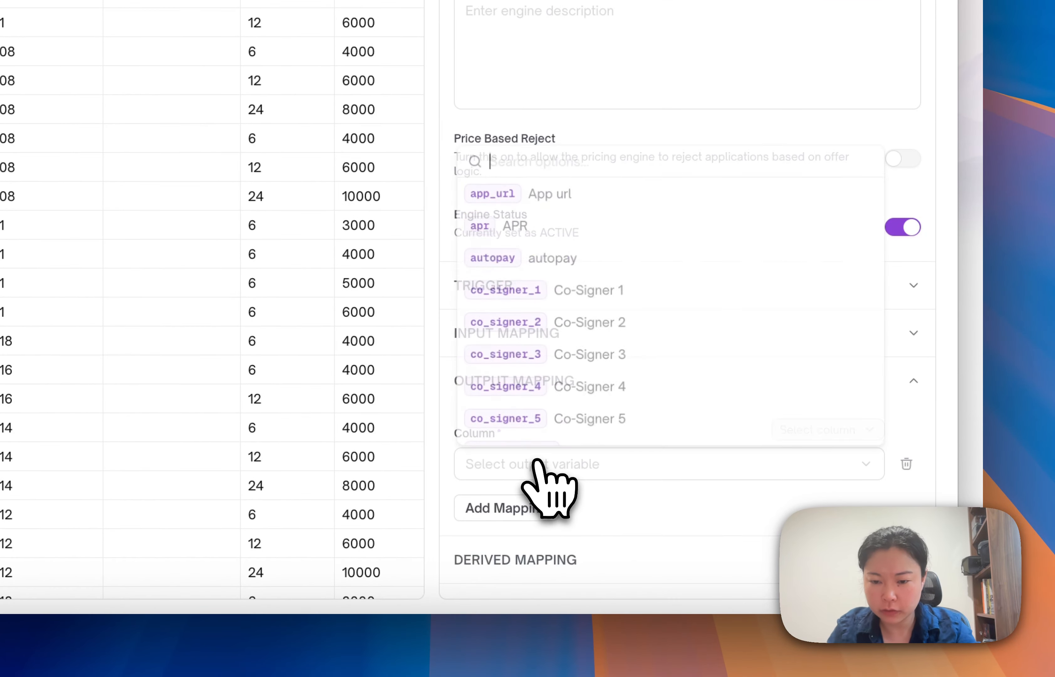
pyautogui.write('aut')
pyautogui.press('Return')
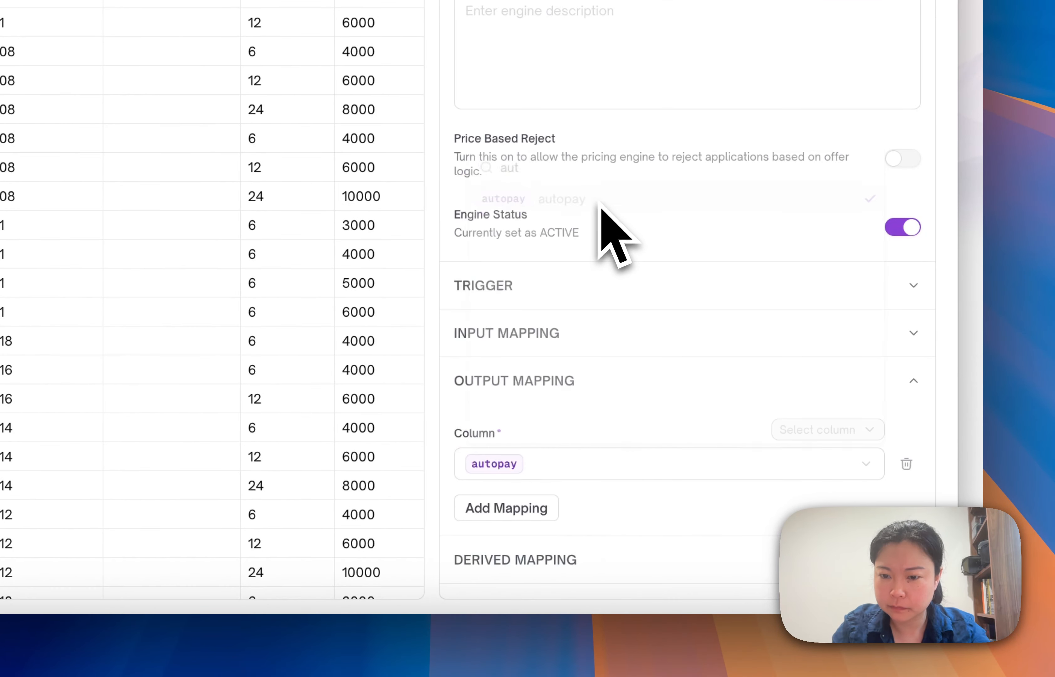
pyautogui.click(872, 429)
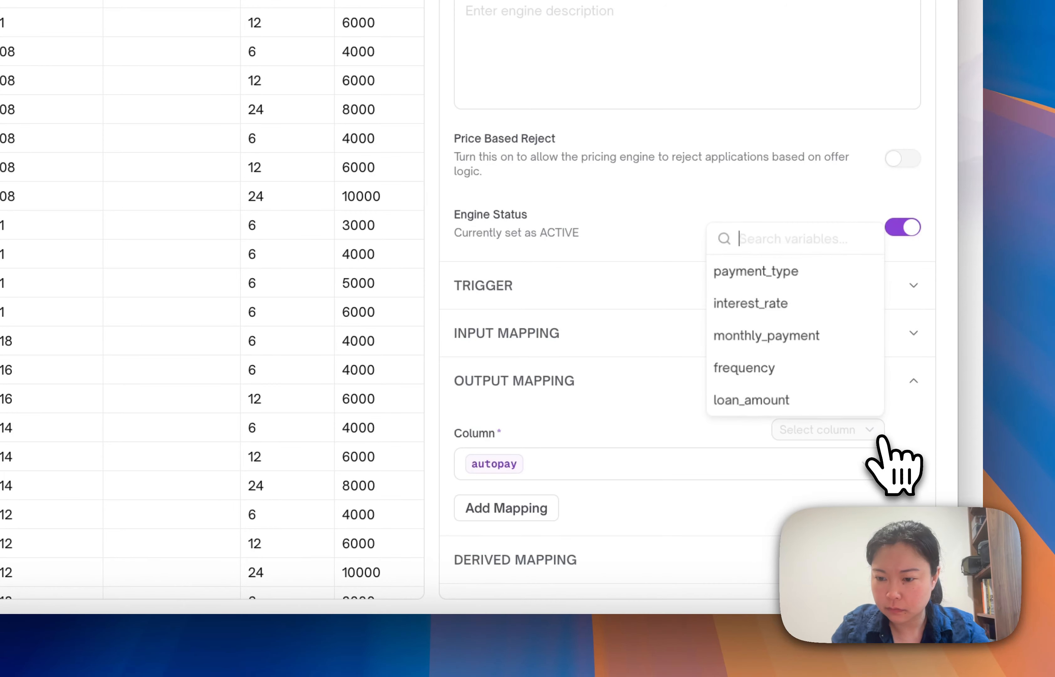
pyautogui.click(847, 274)
# Add a second output mapping that links the interest_rate variable to the interest_rate column.
pyautogui.click(530, 504)
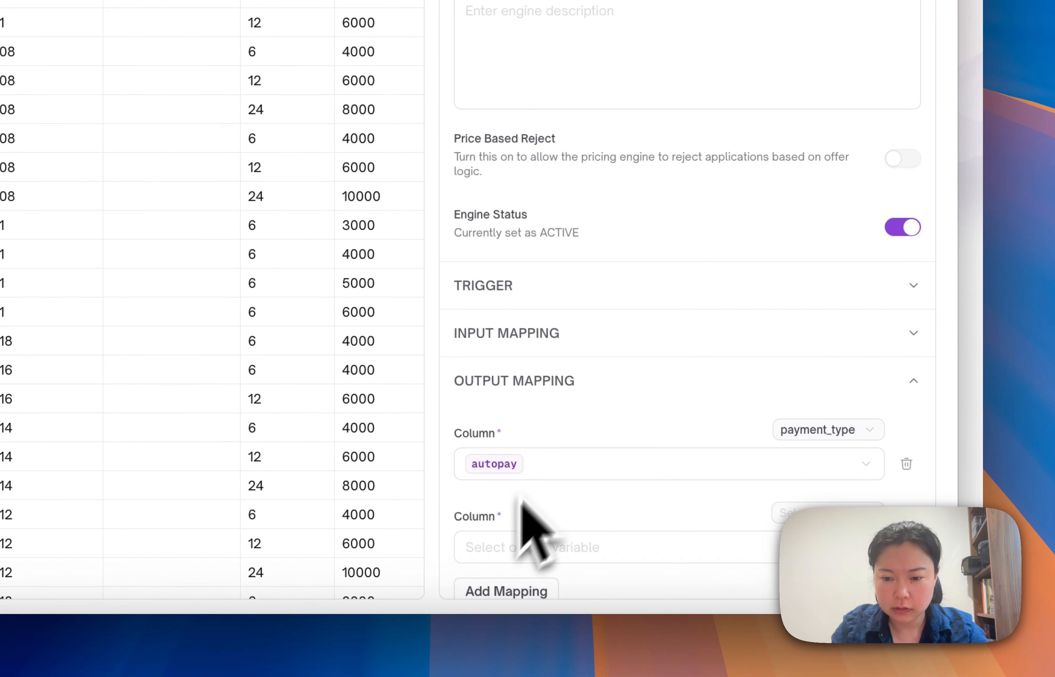
pyautogui.scroll(-2, 576, 457)
pyautogui.click(529, 485)
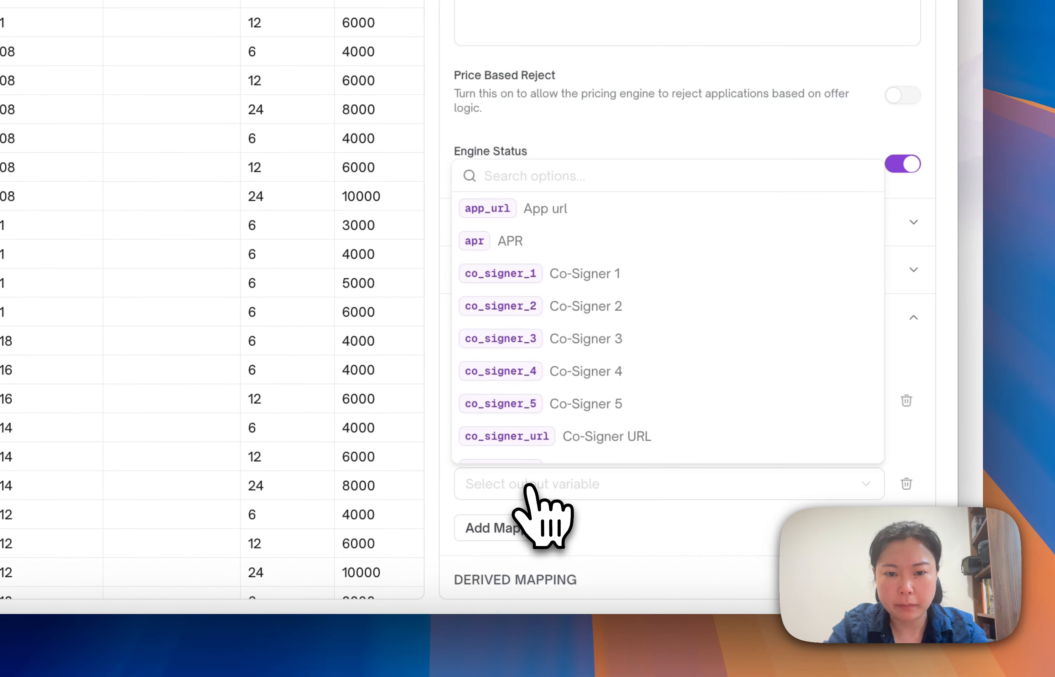
pyautogui.write('in')
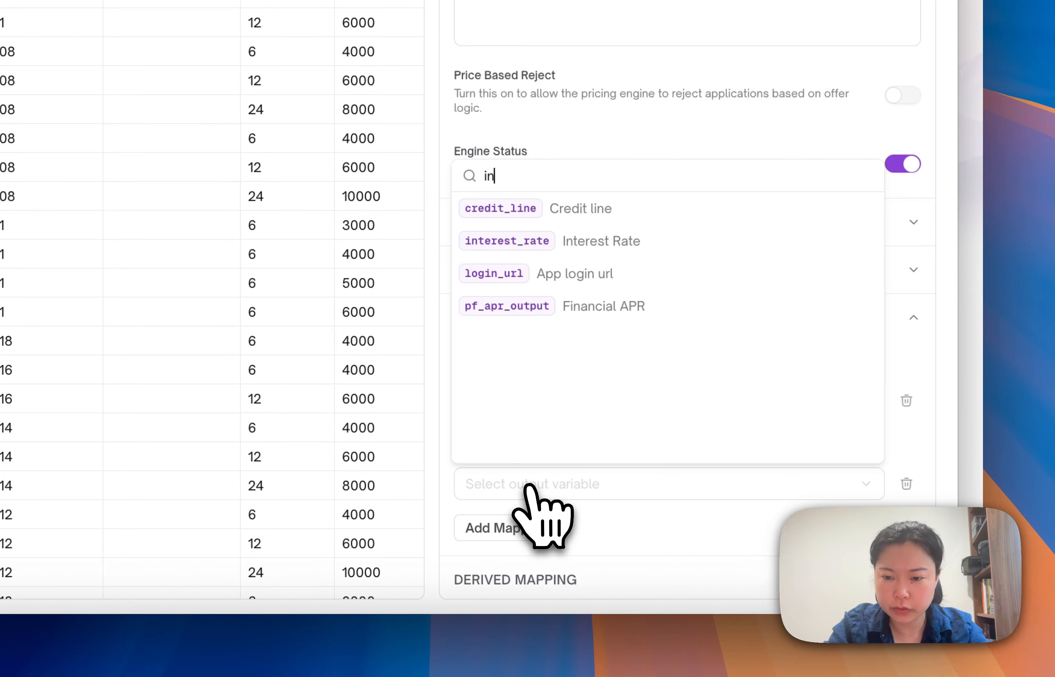
pyautogui.click(621, 239)
pyautogui.click(826, 446)
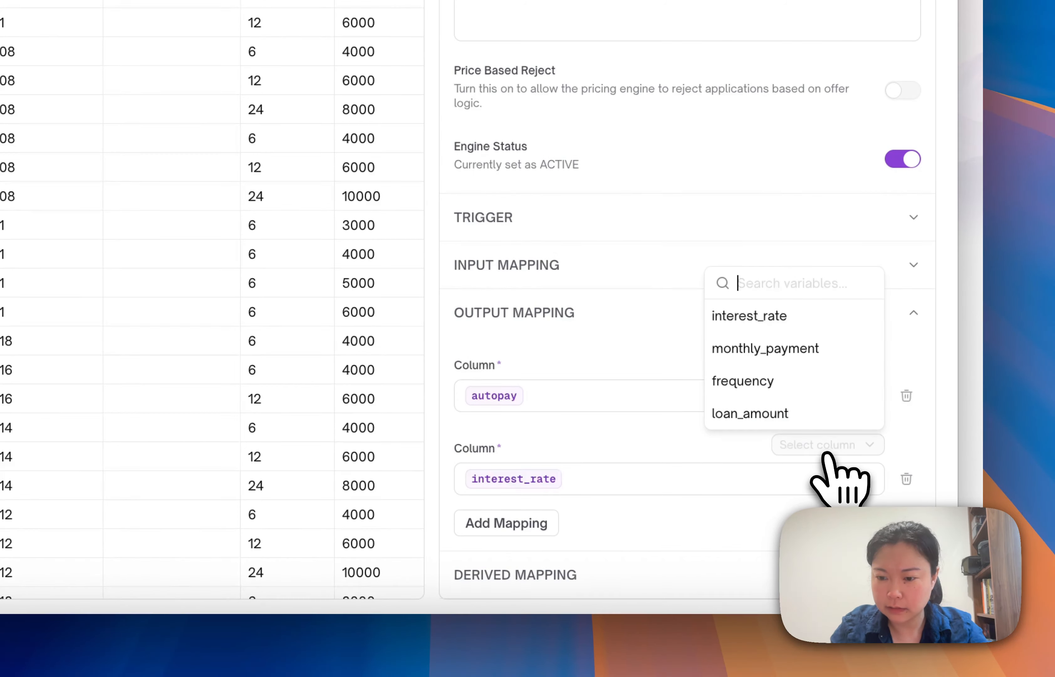
pyautogui.click(792, 316)
# Add a third output mapping row and open its output variable and sheet column choices.
pyautogui.click(527, 519)
pyautogui.scroll(-2, 535, 514)
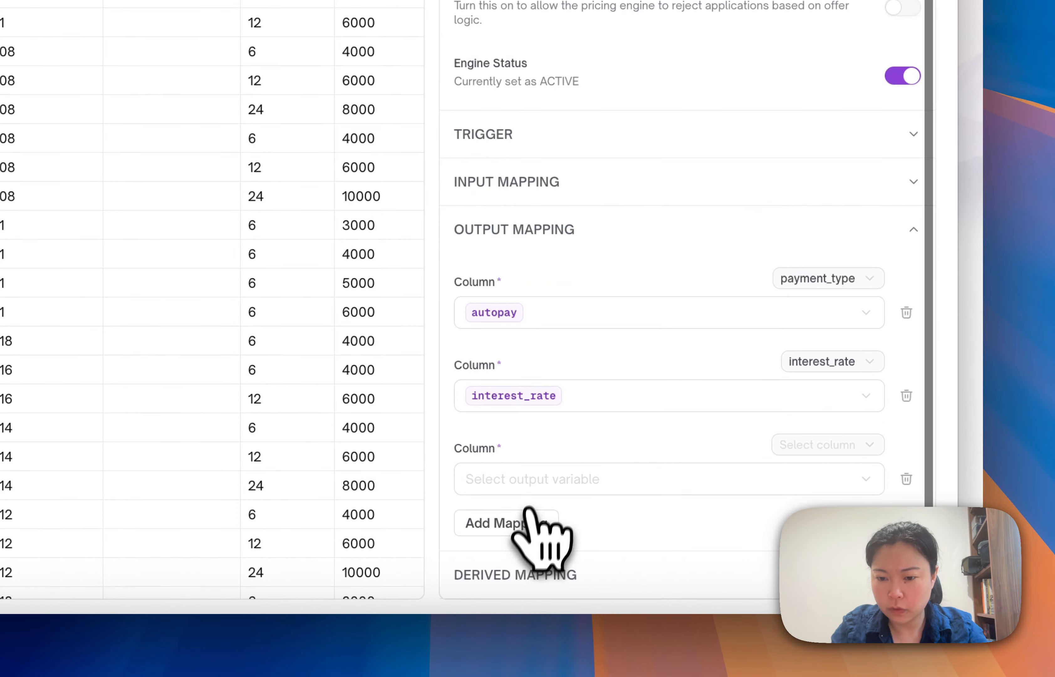
pyautogui.click(534, 481)
pyautogui.click(826, 445)
# Examine the condition and action columns of the apr_sheet_v1.xlsx sheet and review the engine's input mappings.
pyautogui.hscroll(2, 490, 162)
pyautogui.scroll(-4, 298, 485)
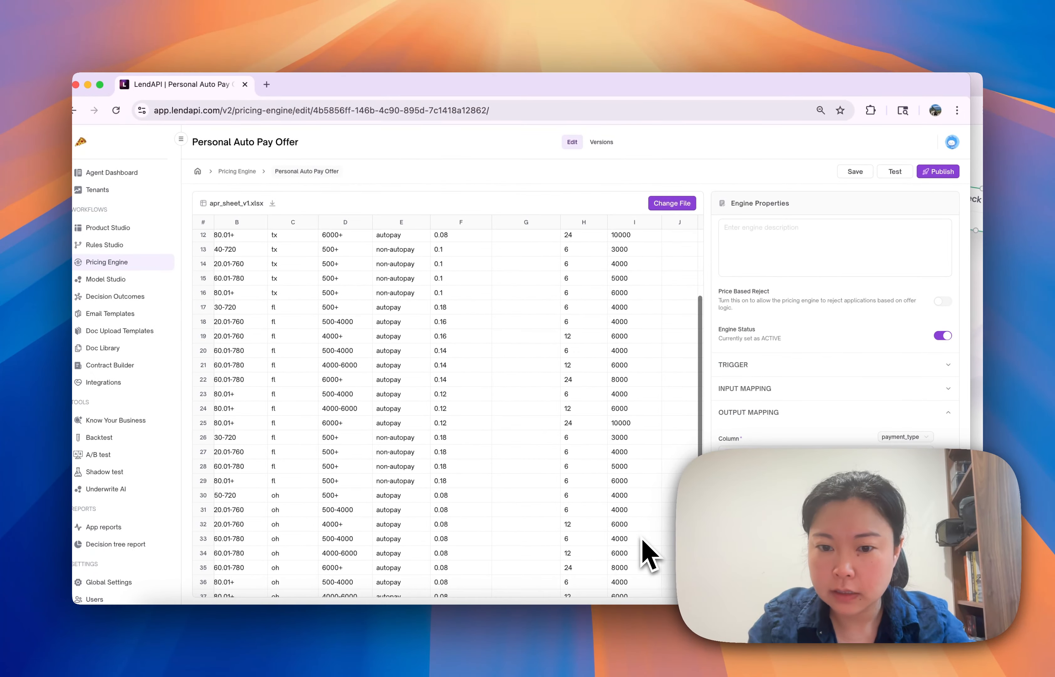
pyautogui.scroll(5, 643, 538)
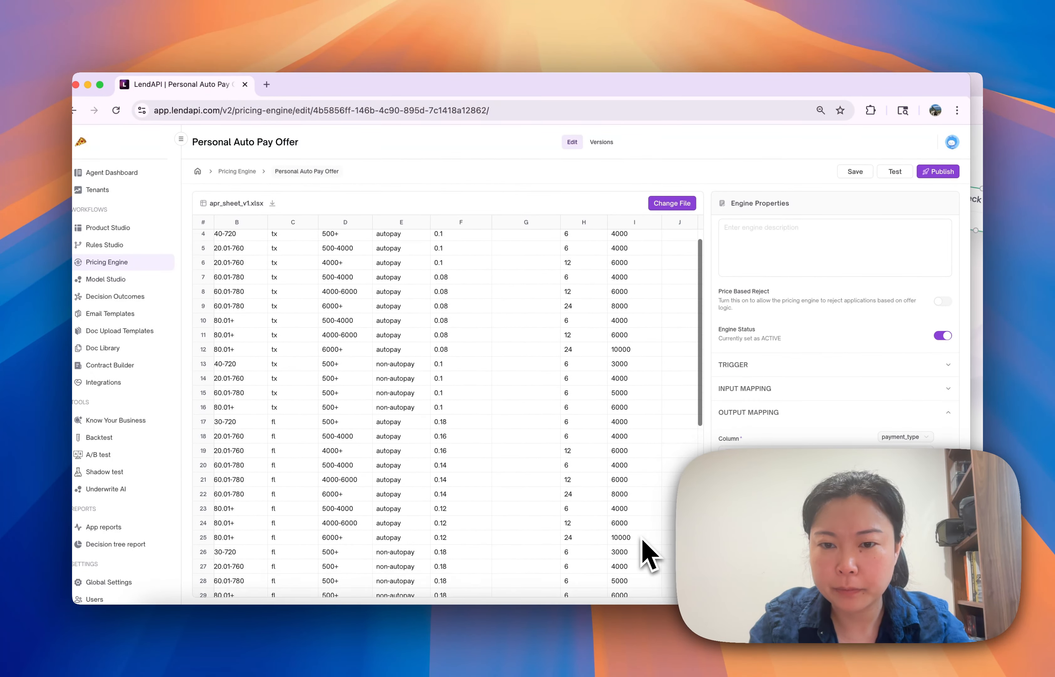
pyautogui.scroll(2, 643, 488)
pyautogui.click(744, 388)
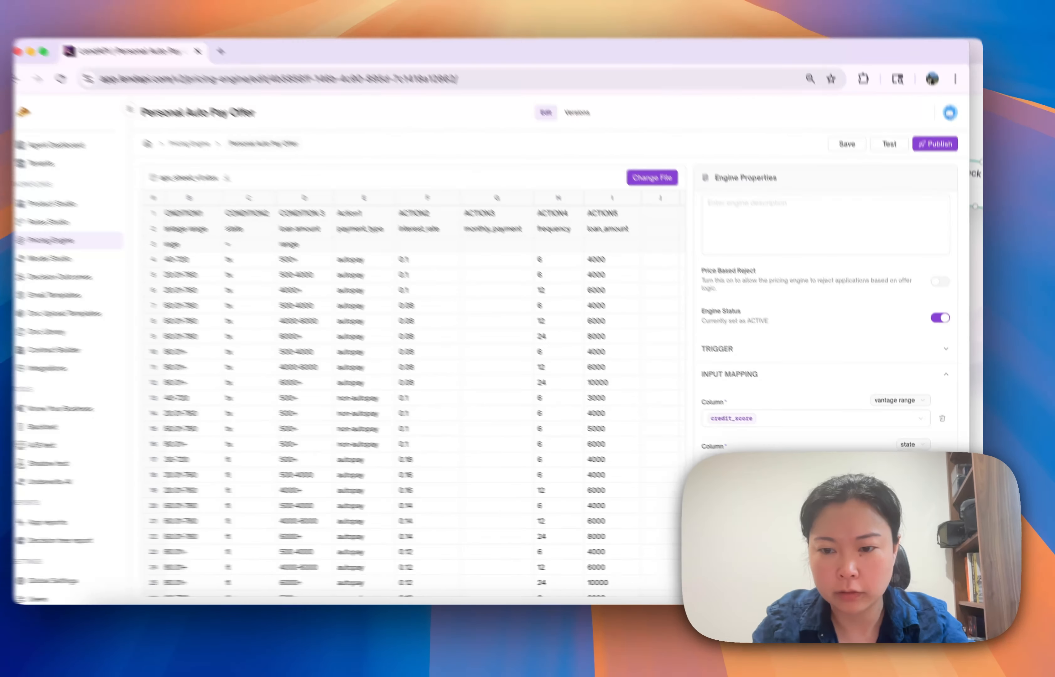
pyautogui.scroll(-3, 586, 403)
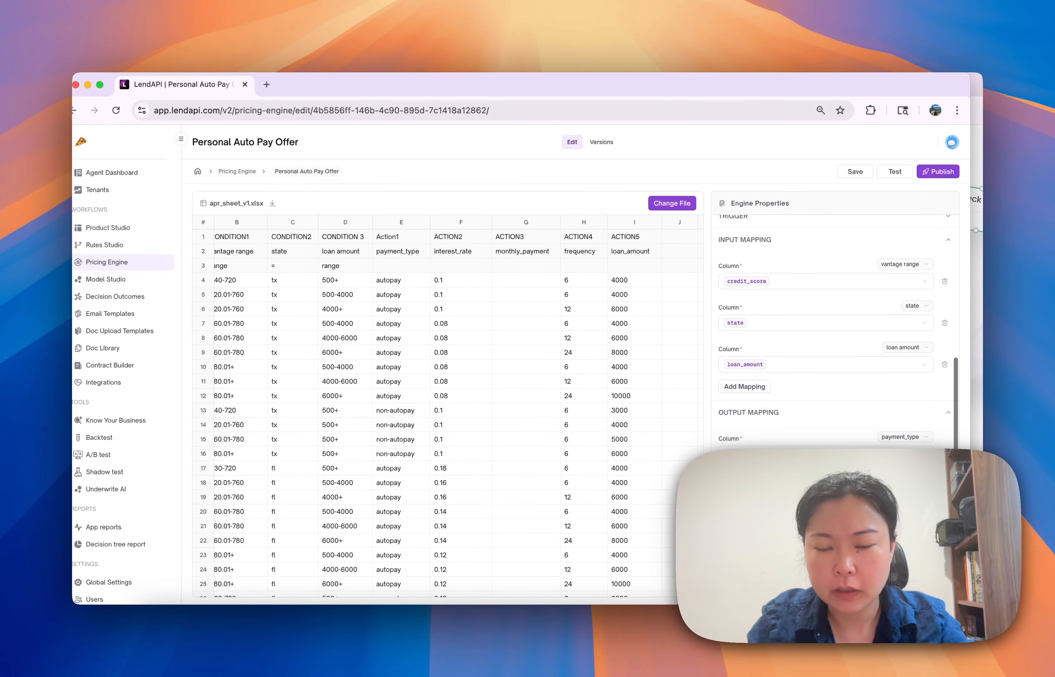
pyautogui.scroll(1, 531, 245)
pyautogui.scroll(5, 759, 433)
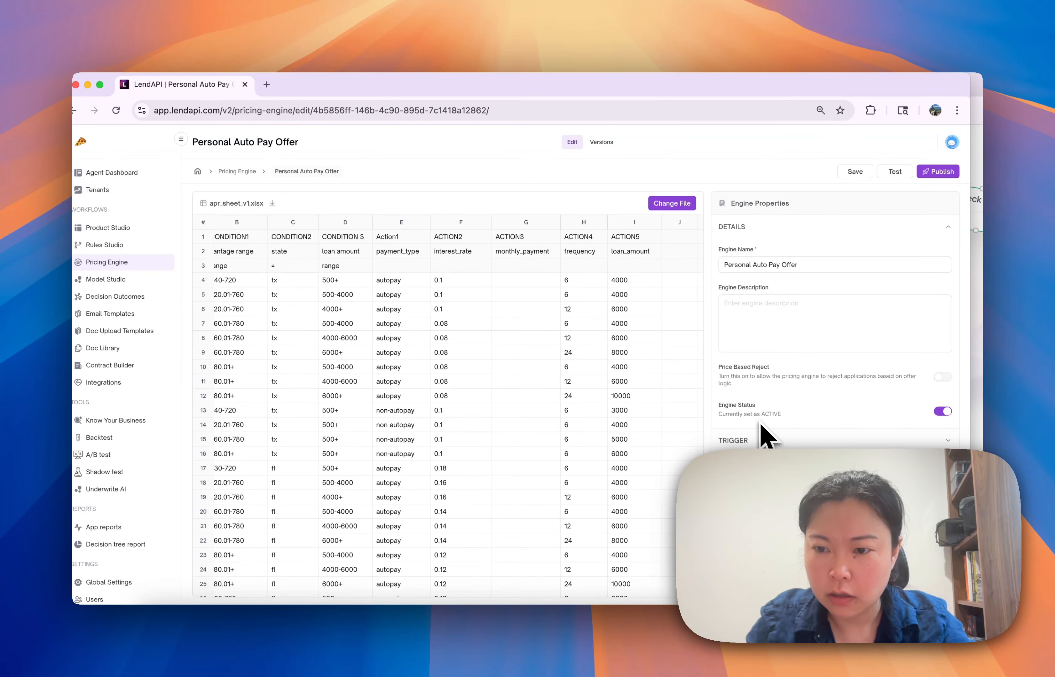
# Expand the engine's trigger settings to show the outcome, product, tenant and child offer table options.
pyautogui.click(762, 432)
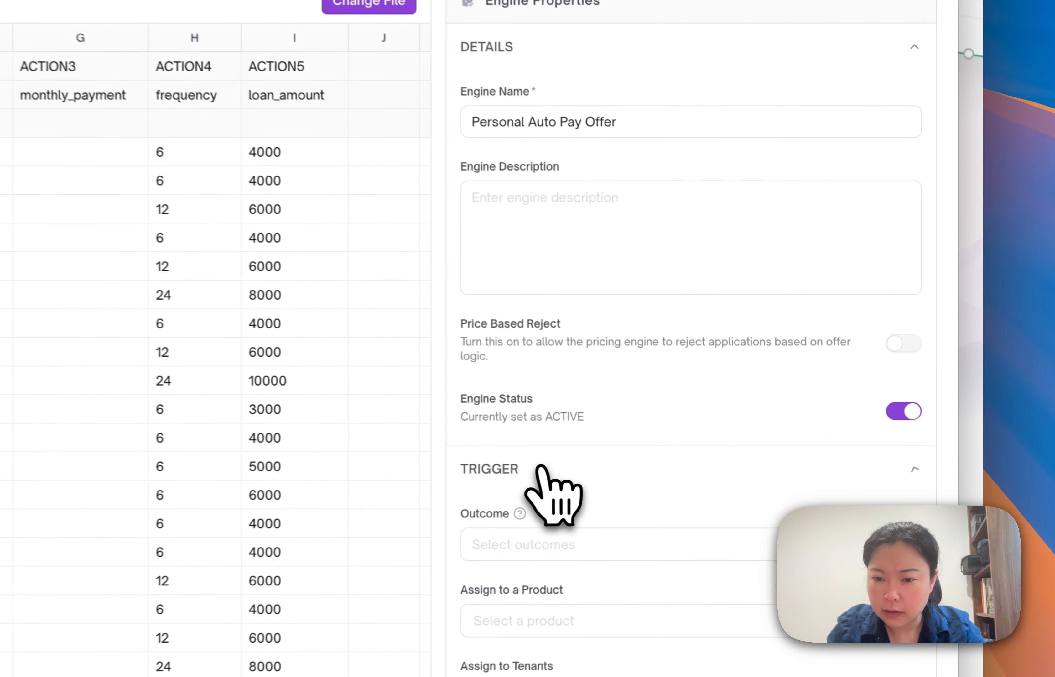
pyautogui.scroll(-4, 534, 468)
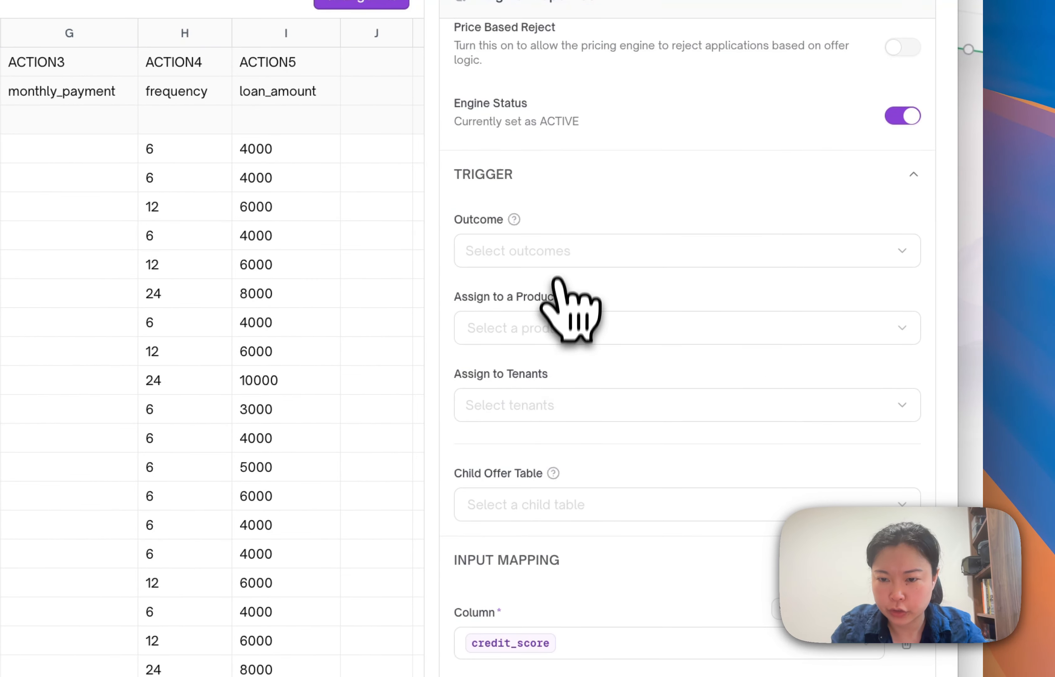